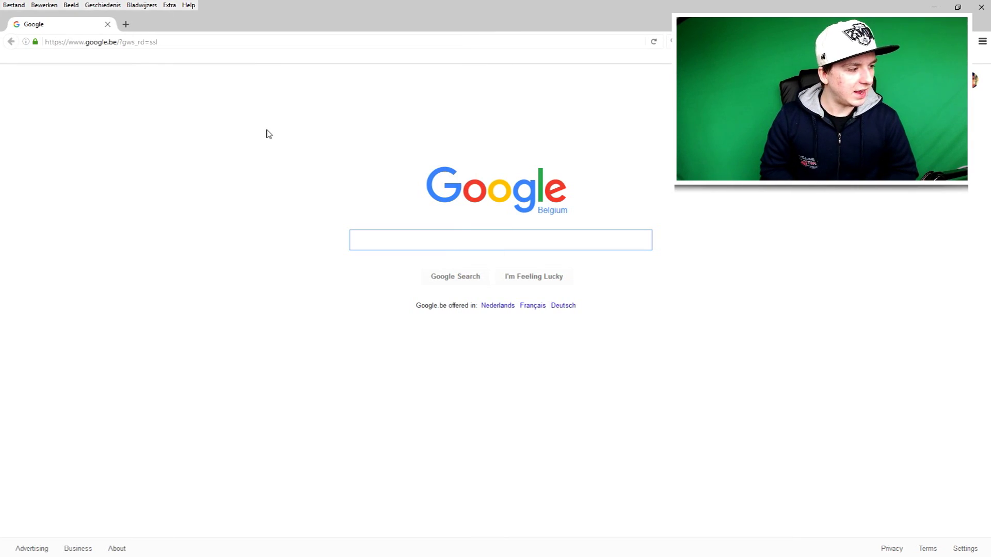
- Search Google Images for 'gradient'
type("gradient")
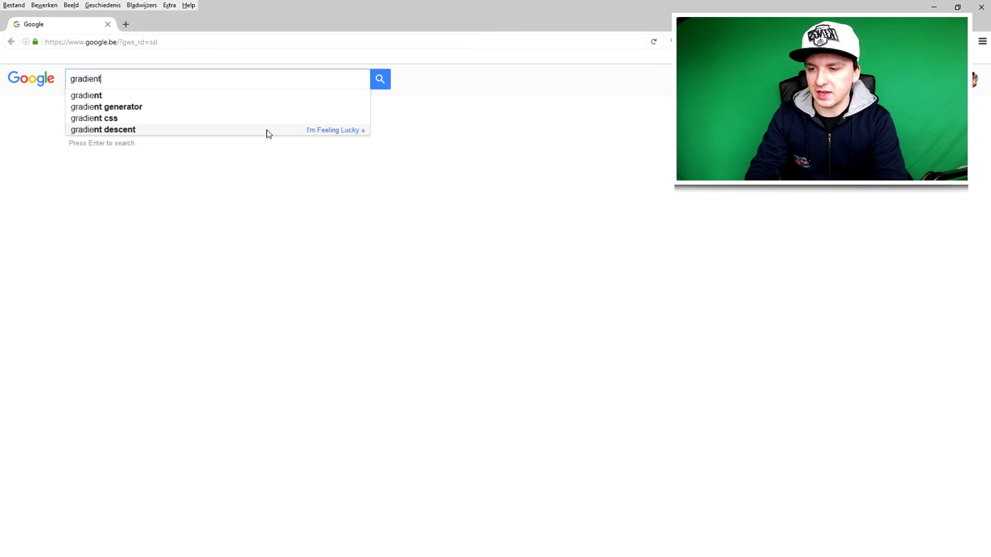
key("Return")
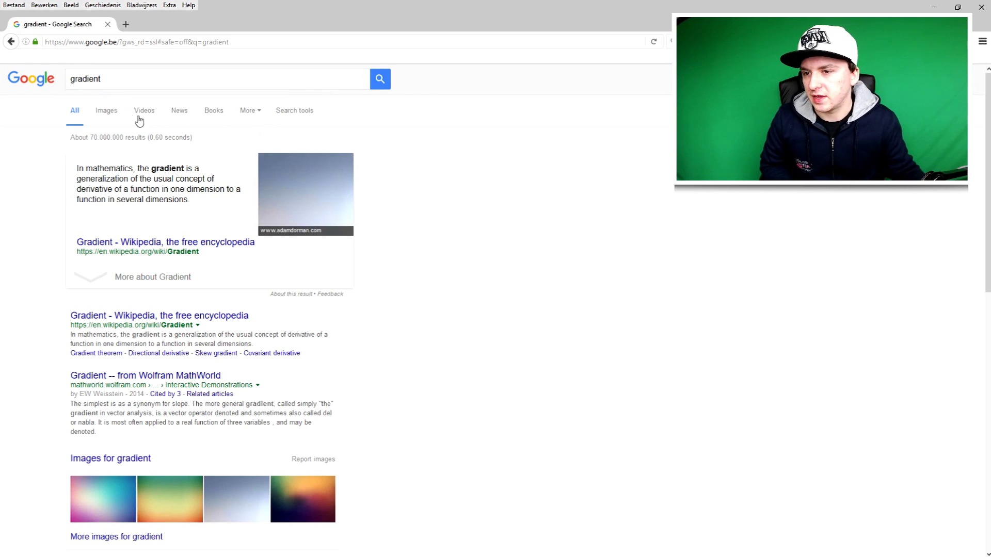
left_click(105, 109)
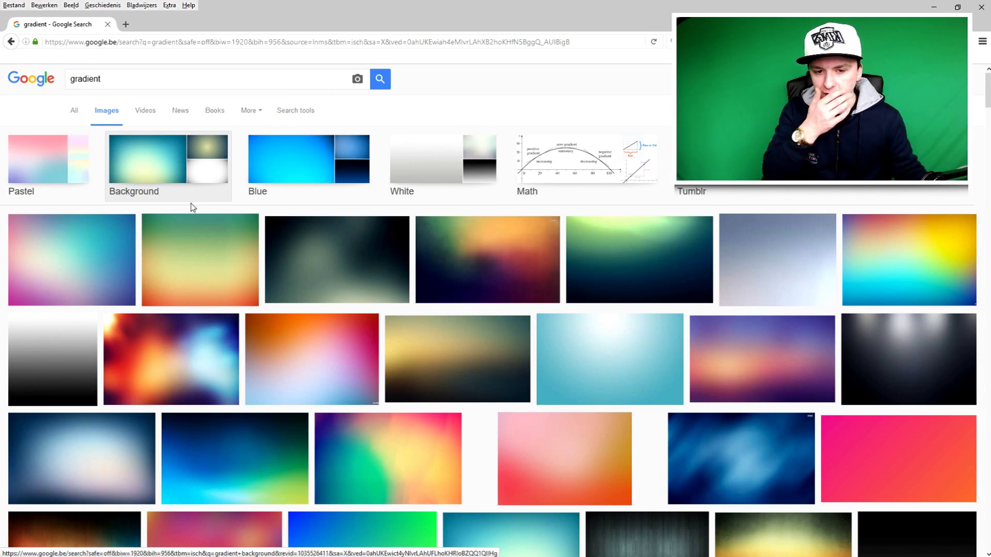
scroll(193, 209, "down", 2)
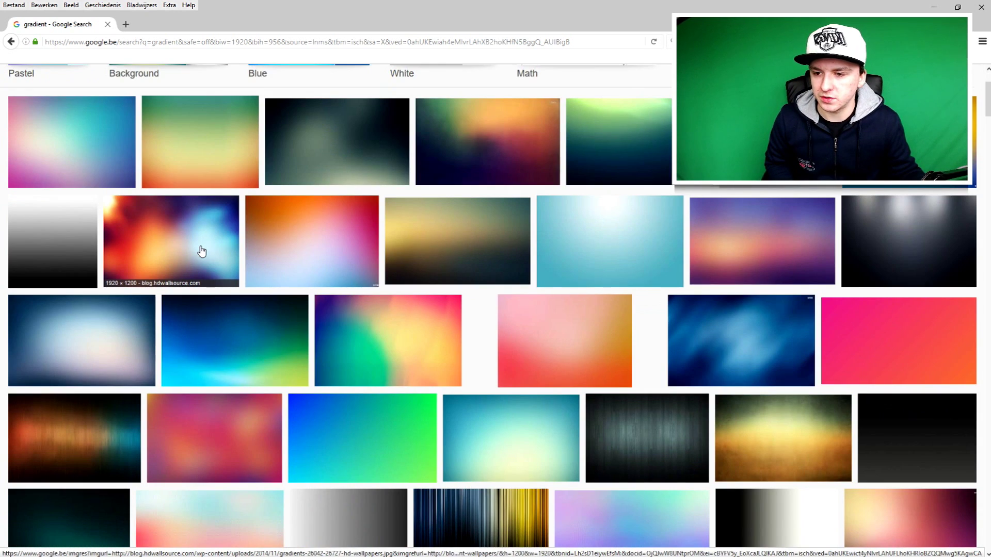
- Save the blurred orange-and-blue gradient image to the Downloads folder
left_click(208, 251)
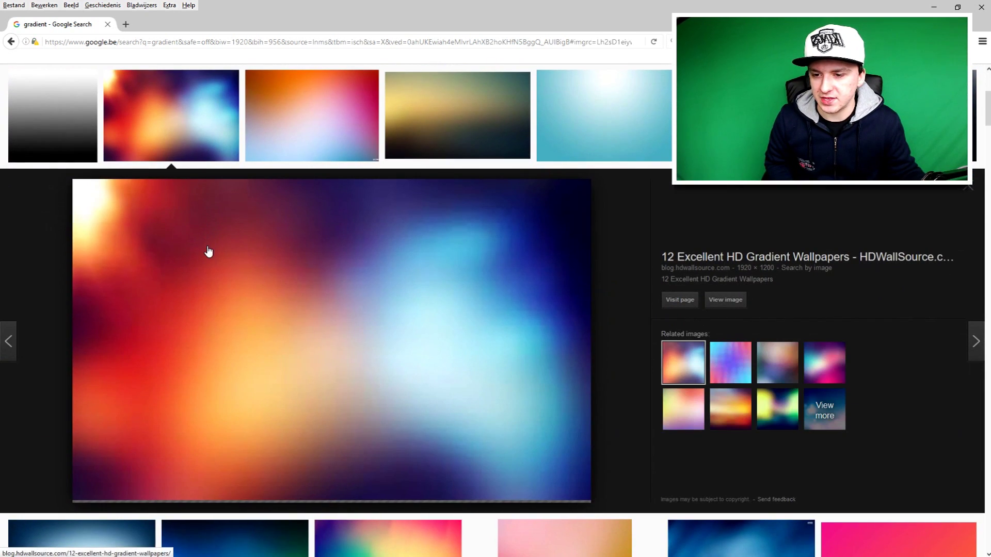
right_click(356, 310)
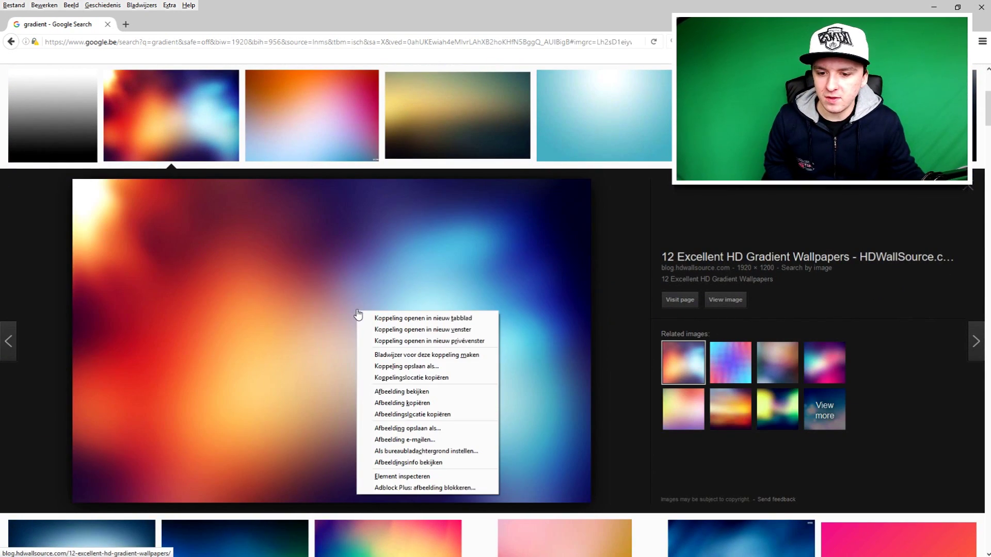
left_click(456, 428)
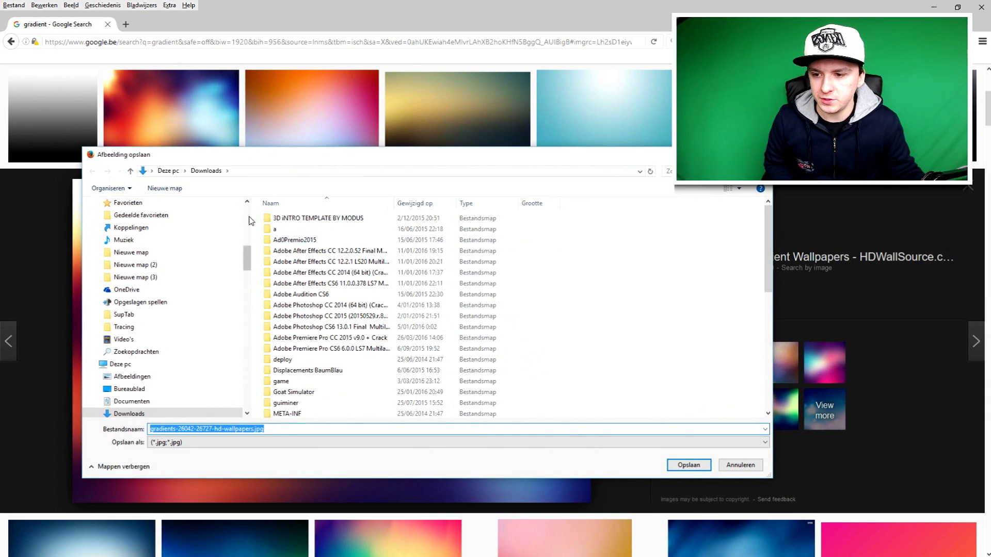
key("Return")
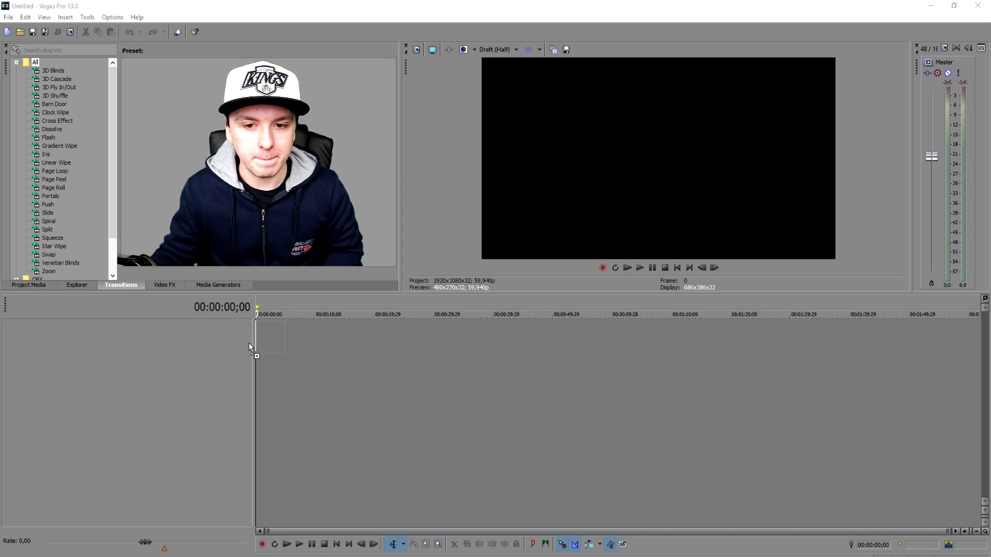
- Add the gradient image to the timeline with Maintain aspect ratio turned off so it fills the frame
left_click_drag(249, 343, 263, 345)
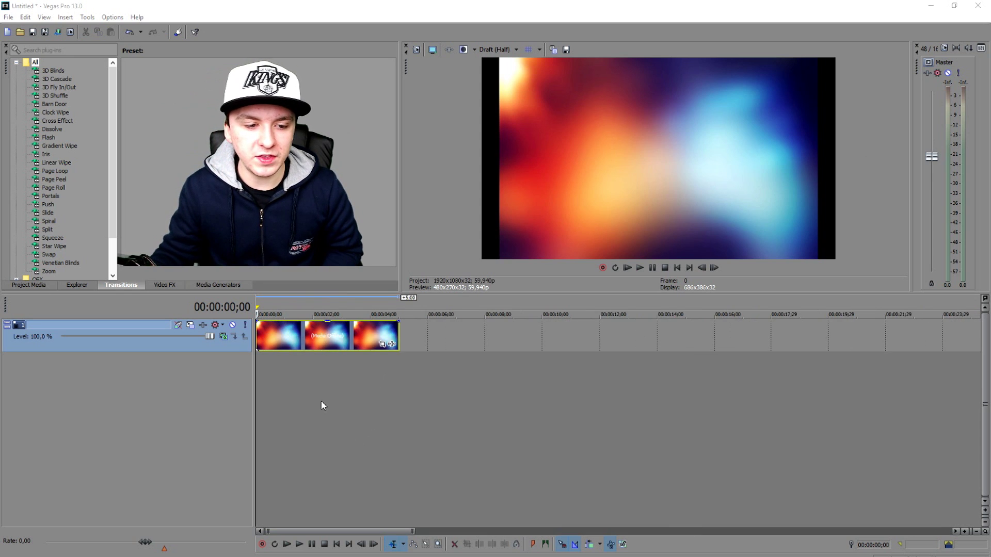
scroll(322, 406, "up", 2)
right_click(428, 334)
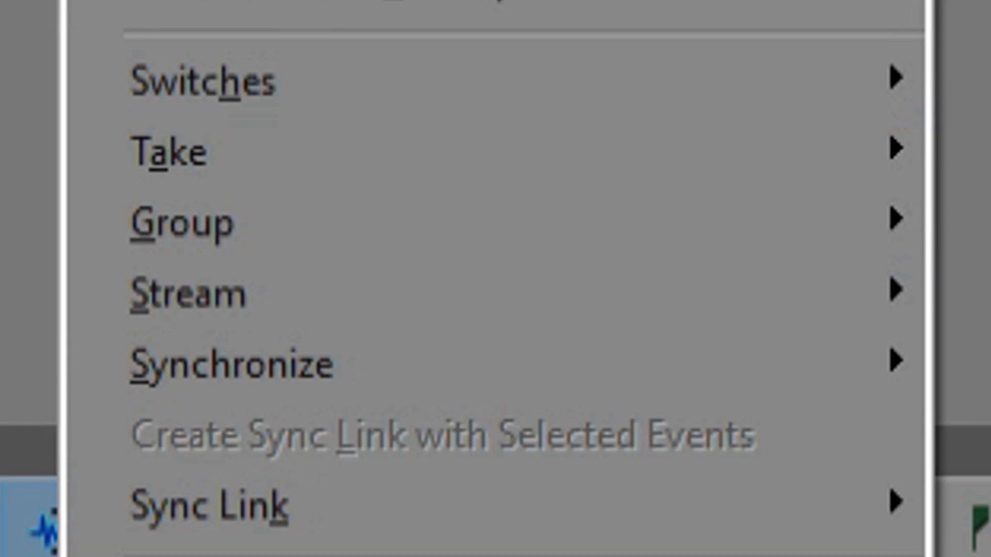
left_click(449, 555)
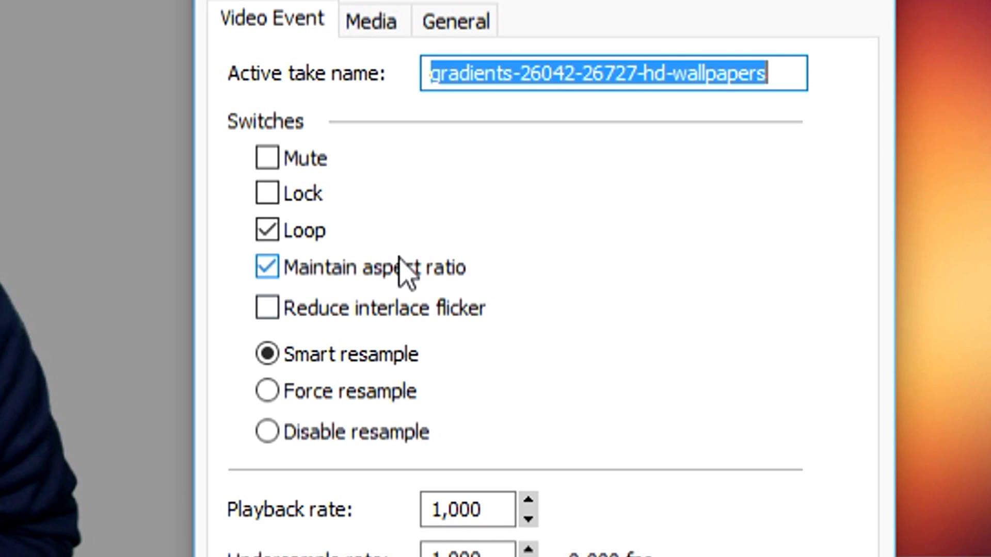
left_click(452, 178)
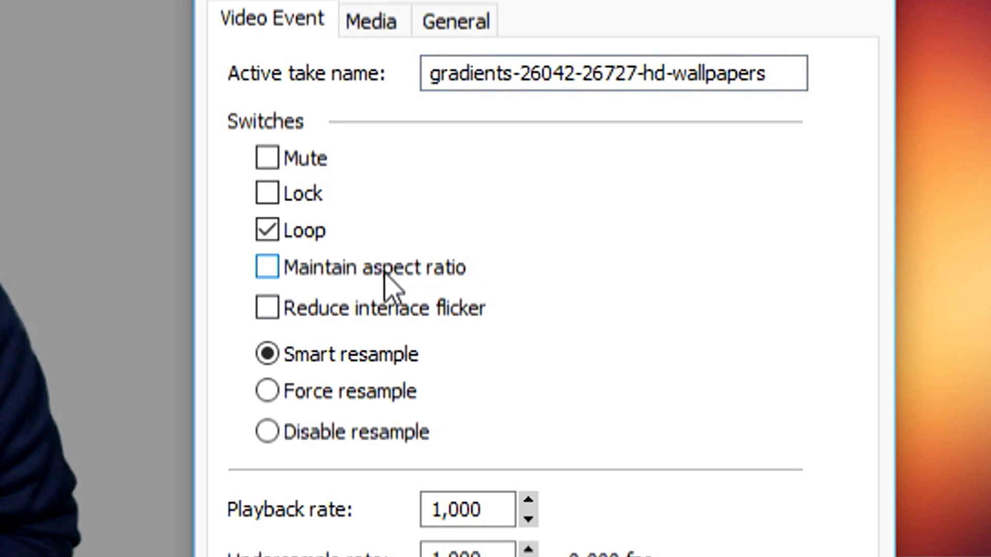
left_click(526, 382)
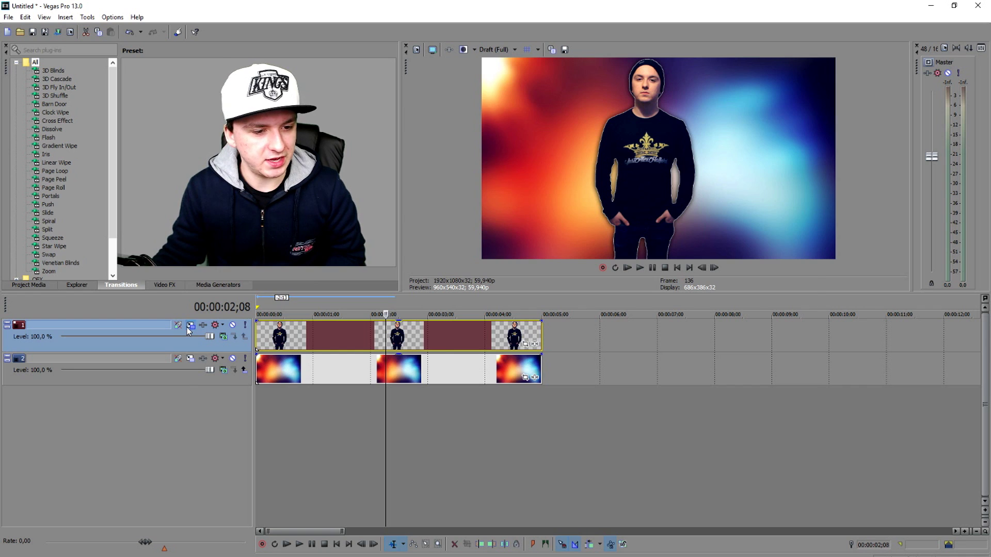
- Use Track Motion to shift the person's track left to X -556.44
left_click(490, 181)
left_click_drag(475, 105, 533, 310)
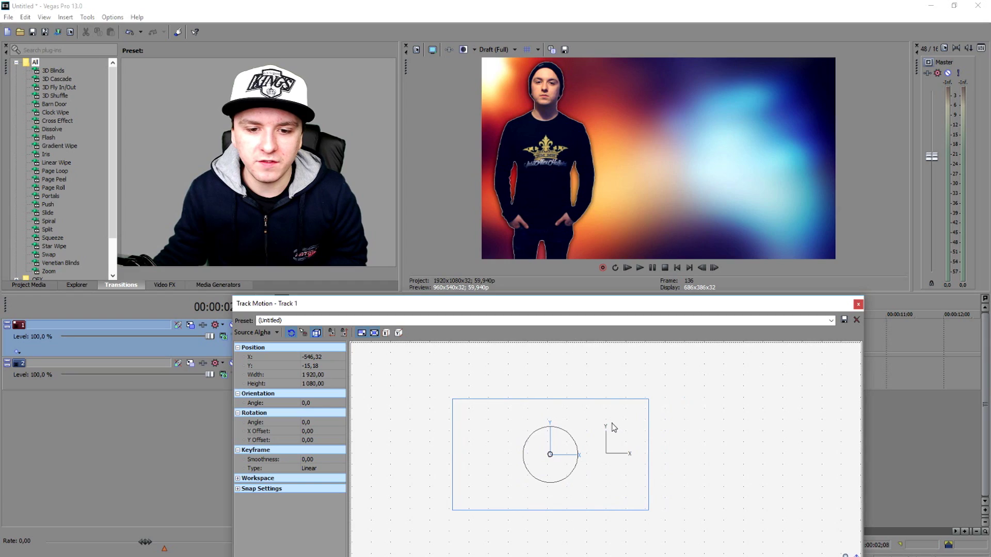
left_click_drag(612, 424, 610, 423)
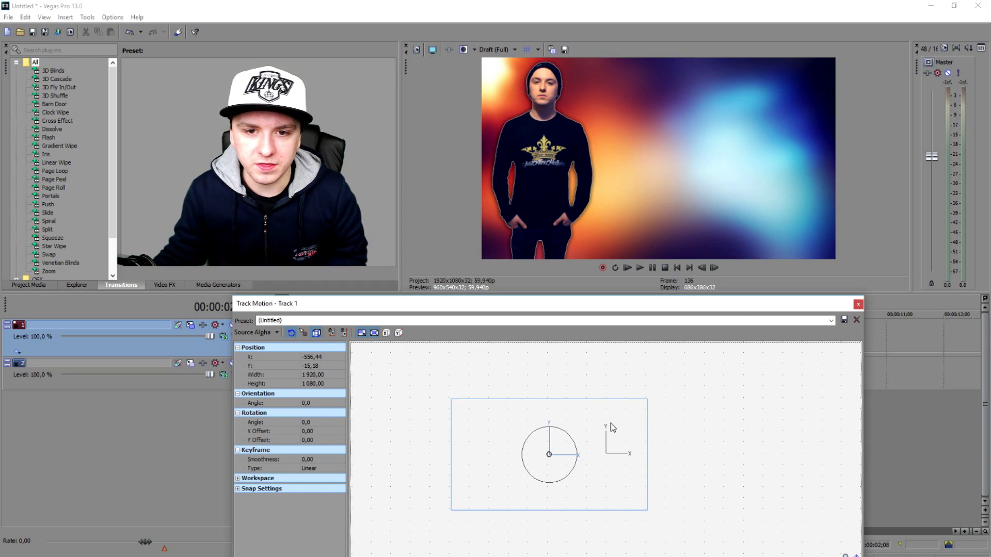
left_click(859, 304)
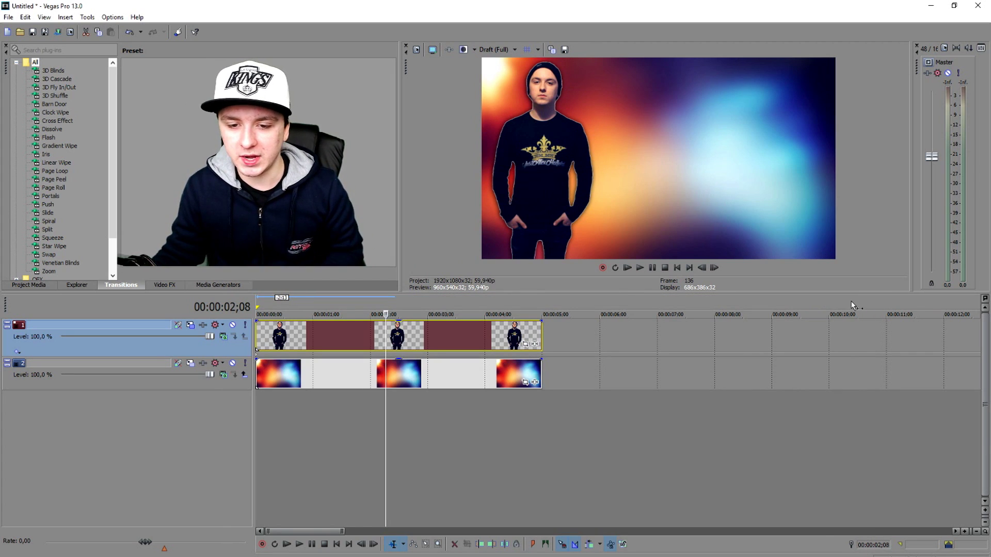
- Add a default Titles & Text event reading 'How To Become', shrunk and placed at the upper right
left_click(226, 285)
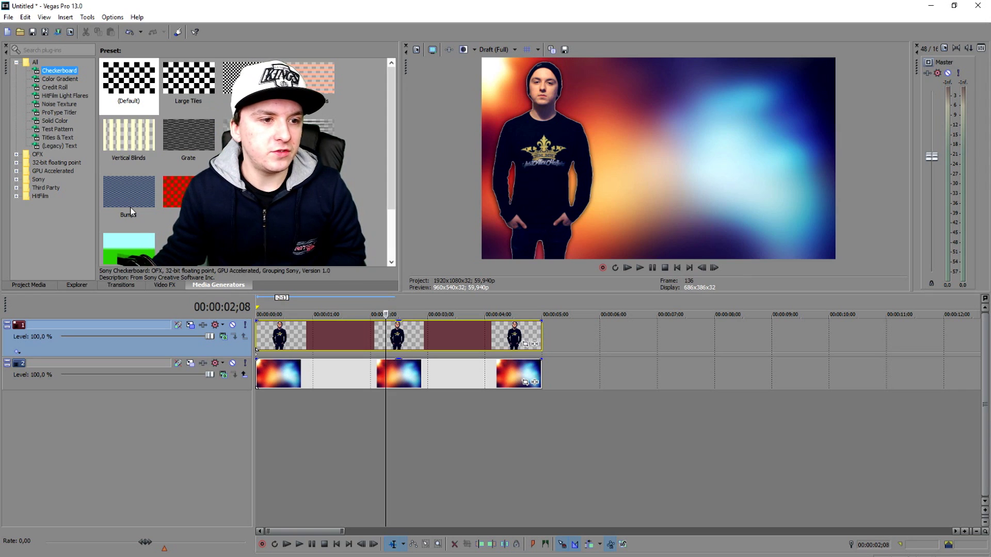
left_click(63, 139)
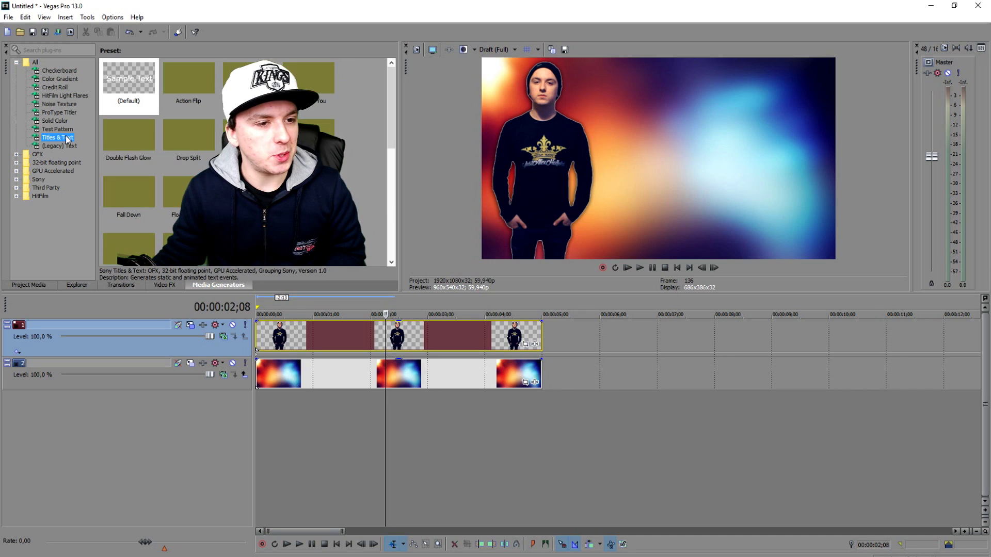
left_click_drag(354, 298, 412, 336)
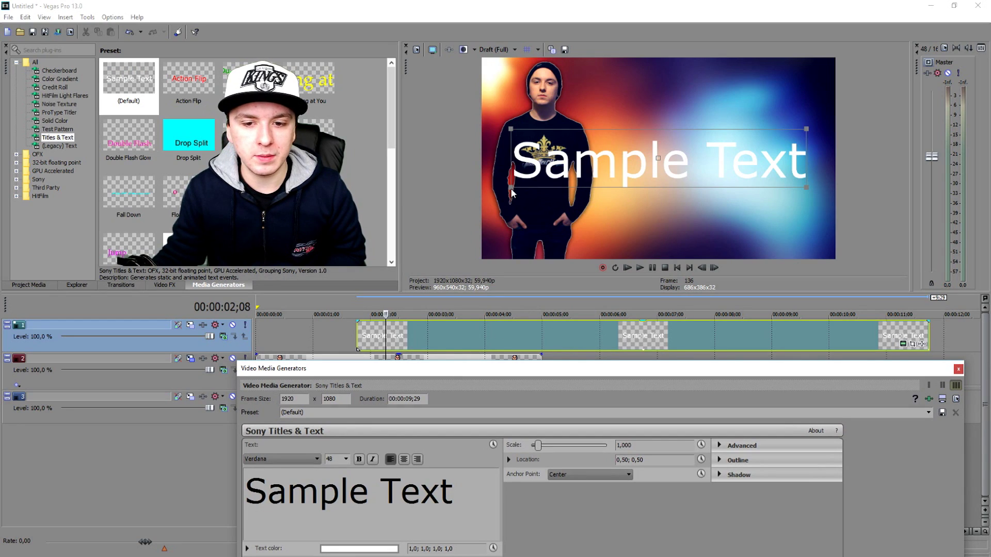
left_click_drag(510, 188, 549, 183)
left_click_drag(640, 169, 684, 97)
triple_click(383, 511)
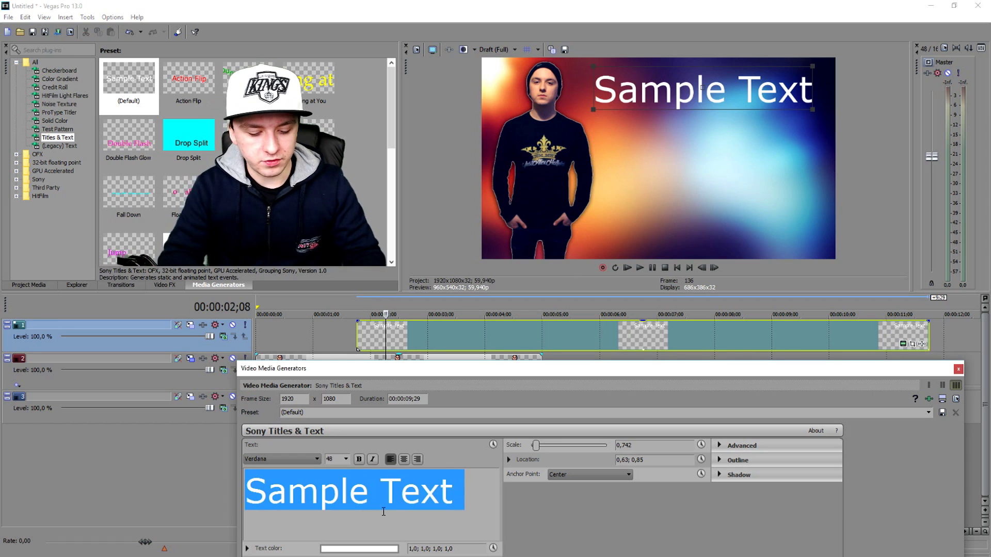
type("How To")
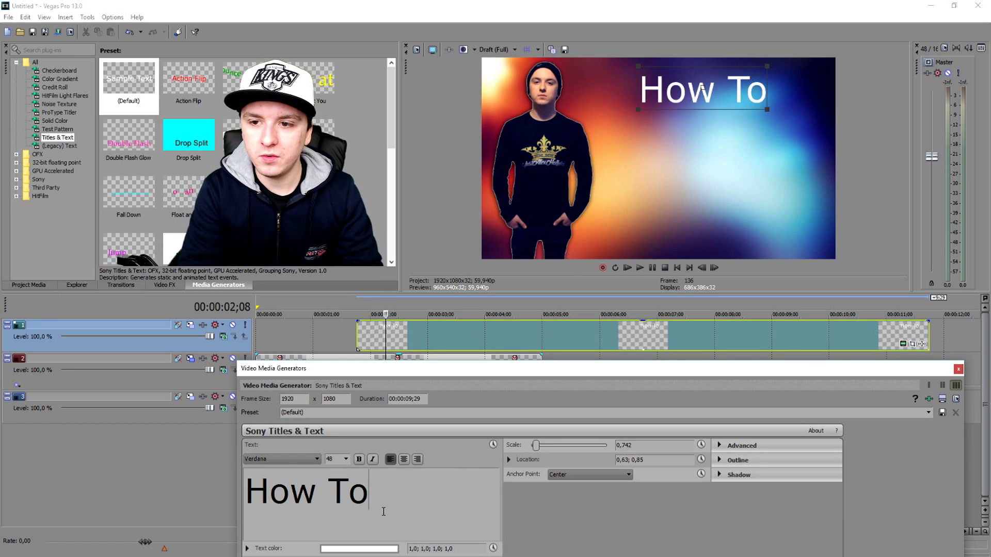
type(" Become")
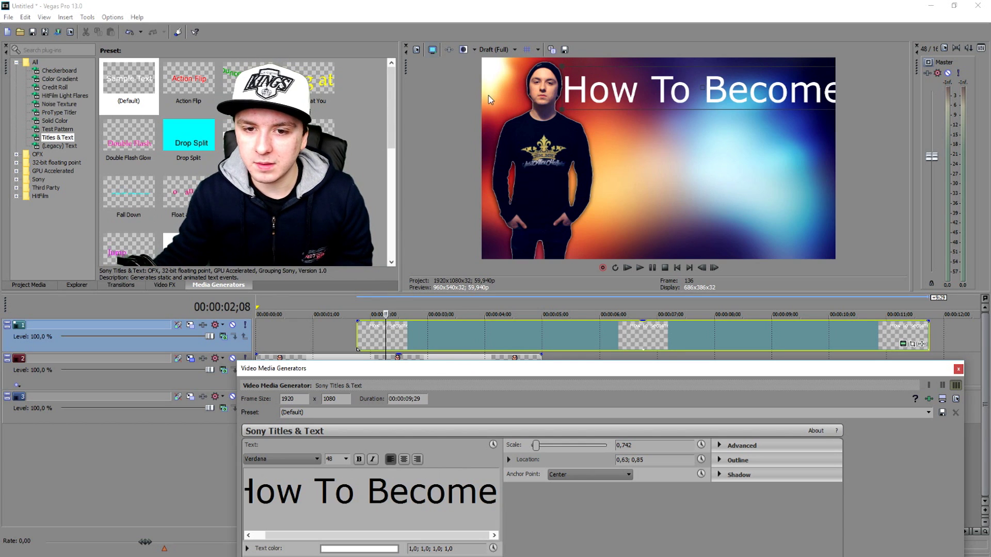
left_click_drag(558, 112, 576, 106)
left_click_drag(654, 94, 646, 90)
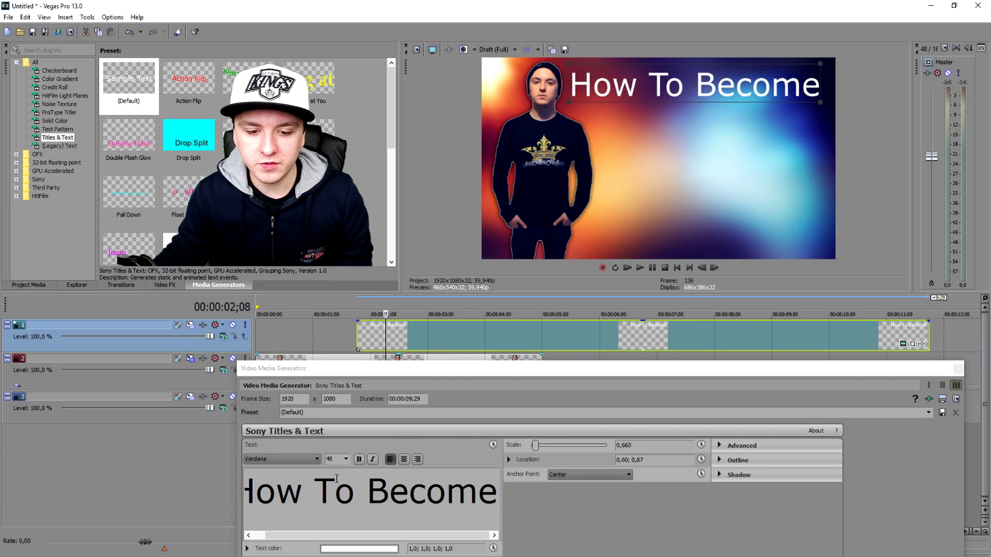
- Set the title's font to Walkway Black
left_click(320, 530)
key("ctrl+a")
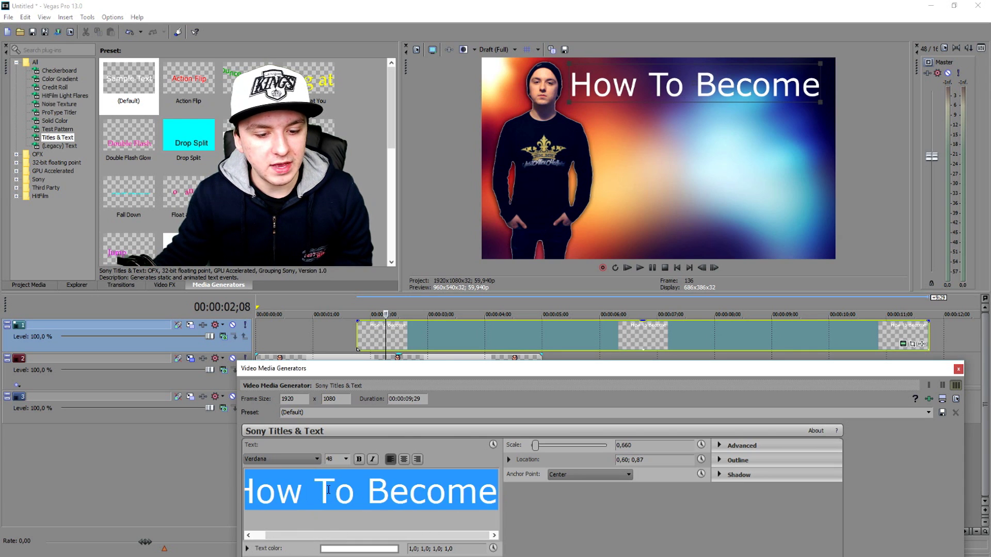
left_click(299, 461)
left_click(301, 370)
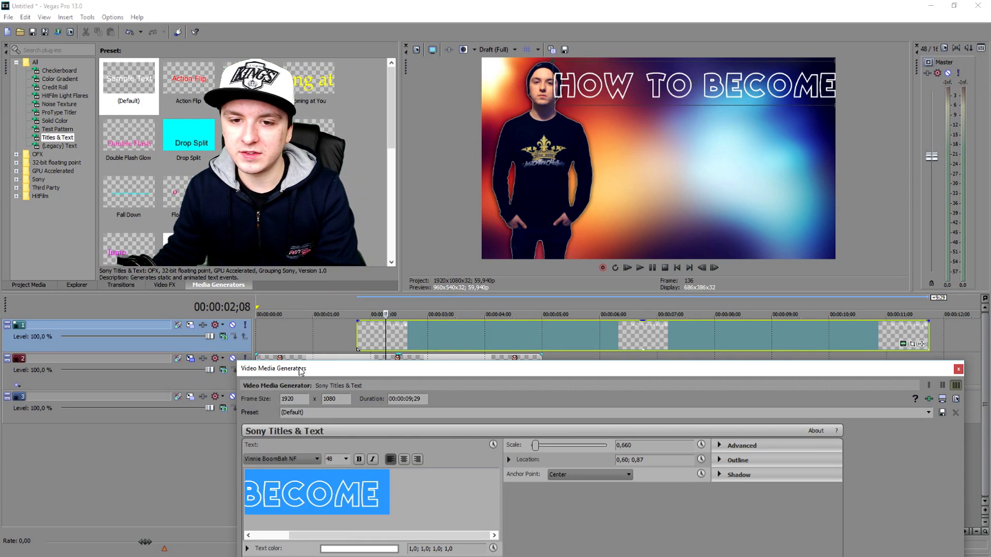
key("Down")
key("Down")
key("Down")
key("Down")
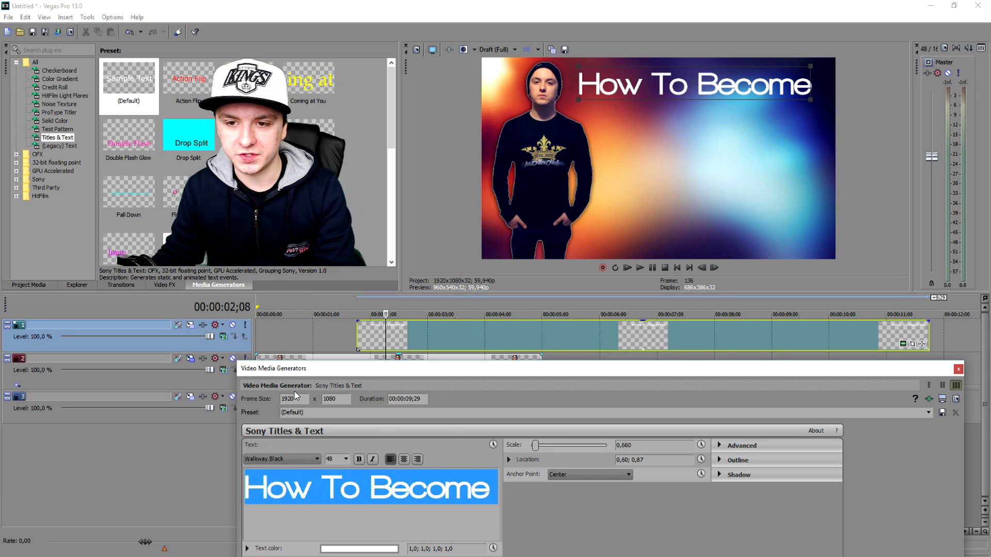
left_click(958, 369)
- Move the title event to the project start and trim it to end with the other clips
left_click_drag(873, 342, 716, 336)
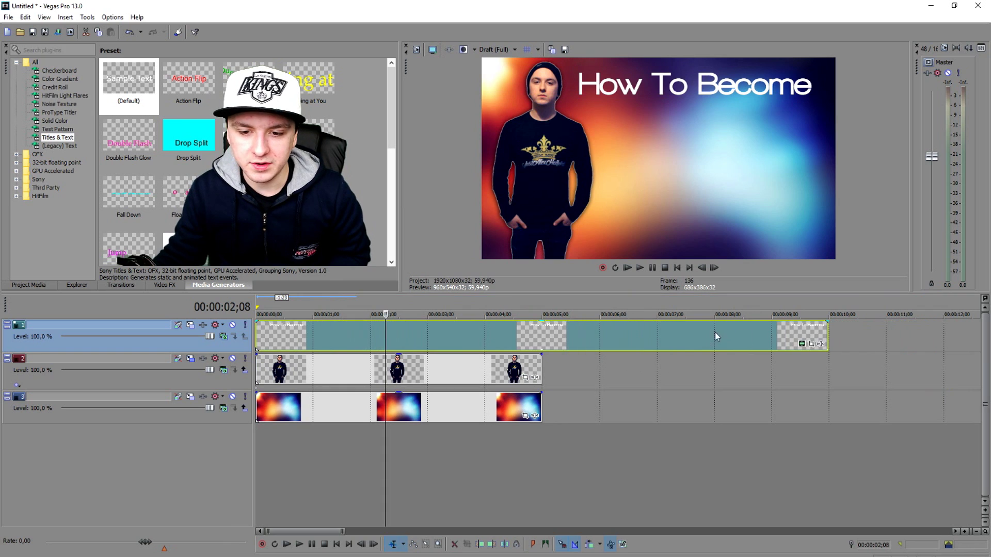
left_click_drag(828, 333, 544, 328)
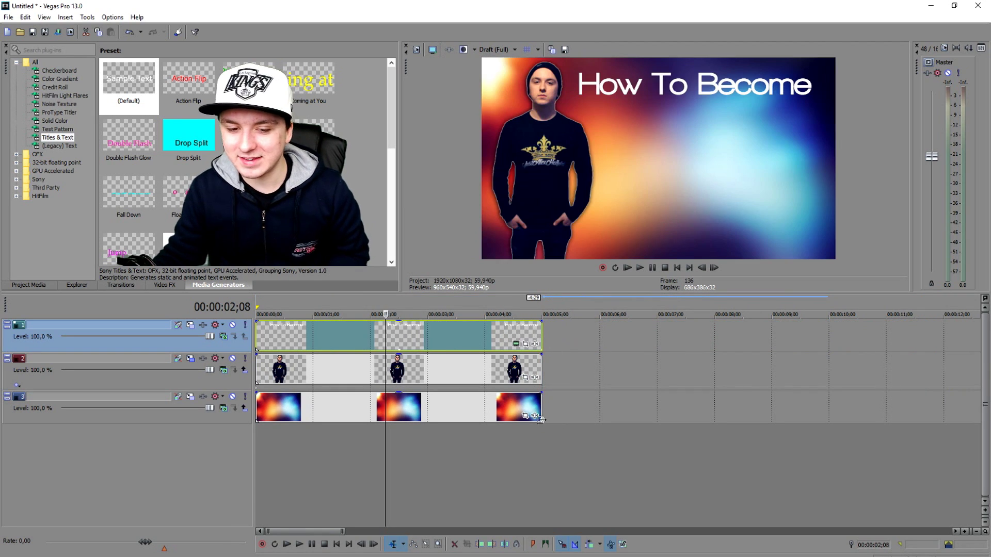
left_click(450, 348)
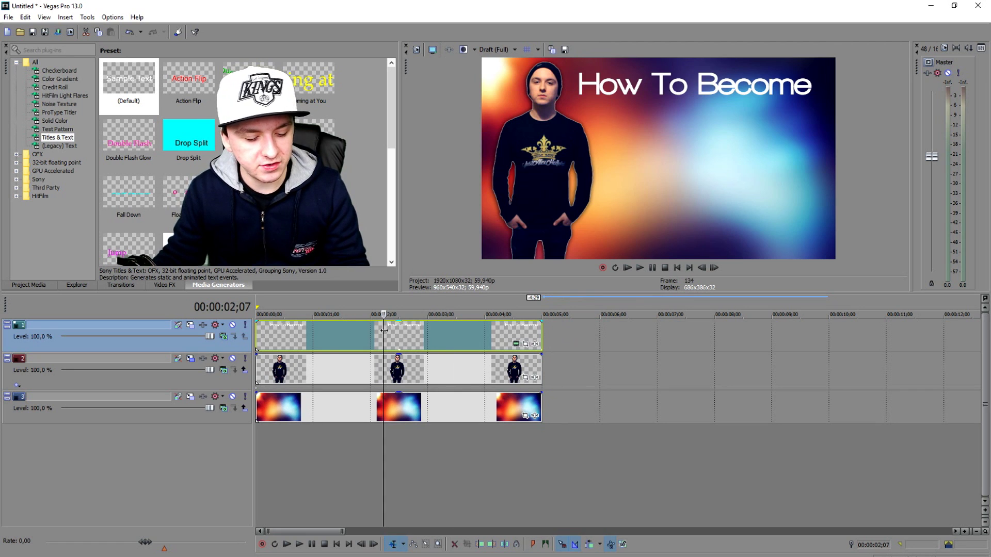
- Insert a new top video track, paste the title events into it, and align them at 00:00:00
right_click(555, 332)
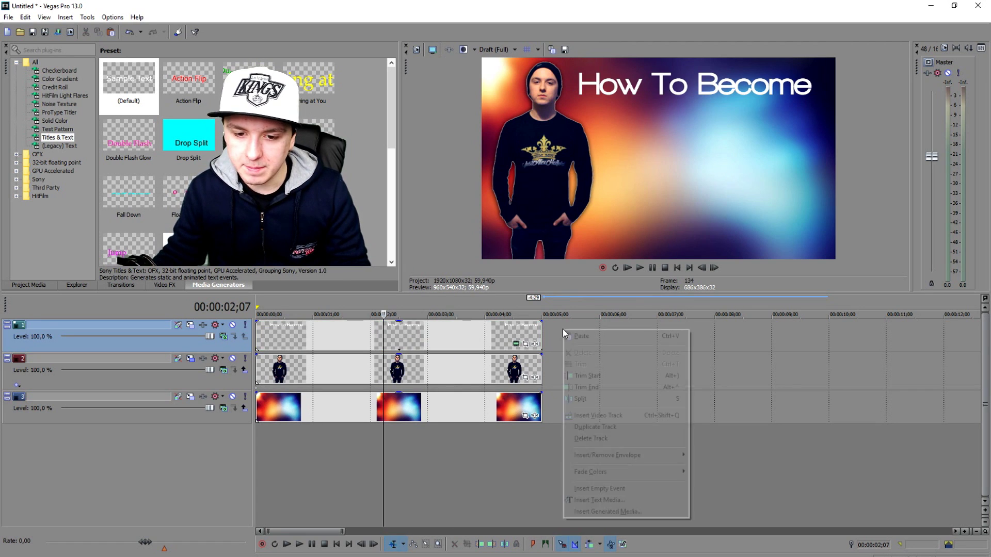
left_click(645, 454)
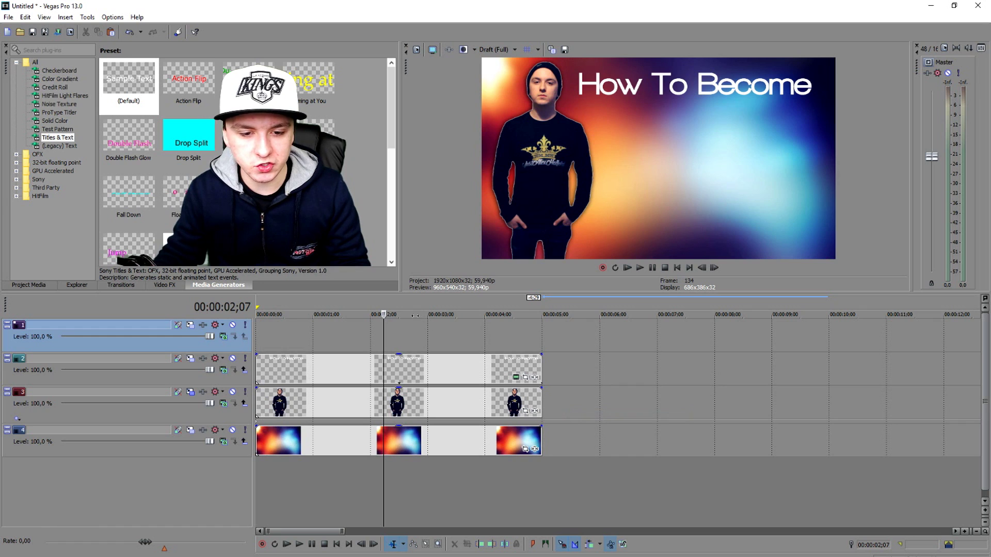
right_click(466, 327)
left_click(434, 165)
left_click_drag(492, 329, 284, 329)
left_click(356, 335)
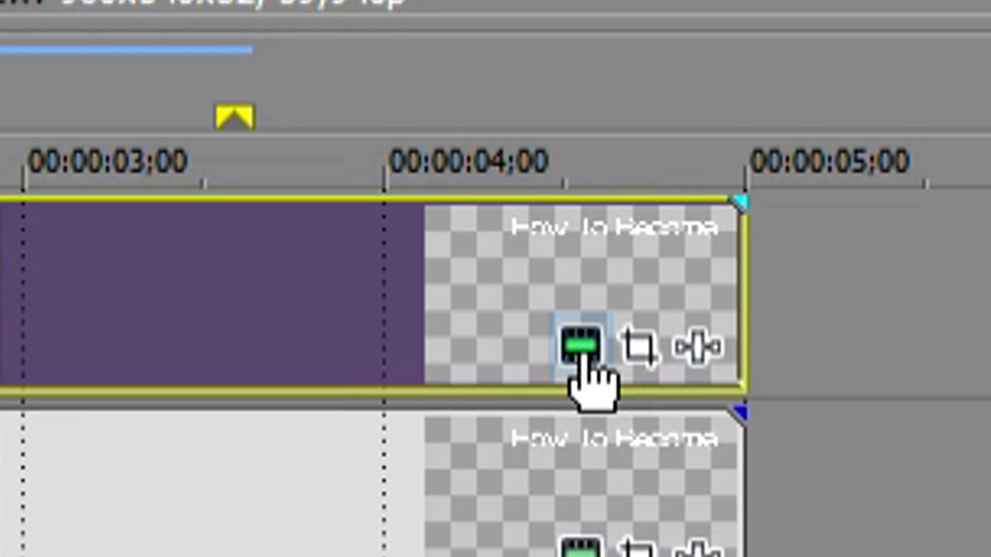
- Change the copied title's text to 'Sponsored' and position it below 'How To Become'
left_click(516, 344)
left_click_drag(521, 366, 550, 351)
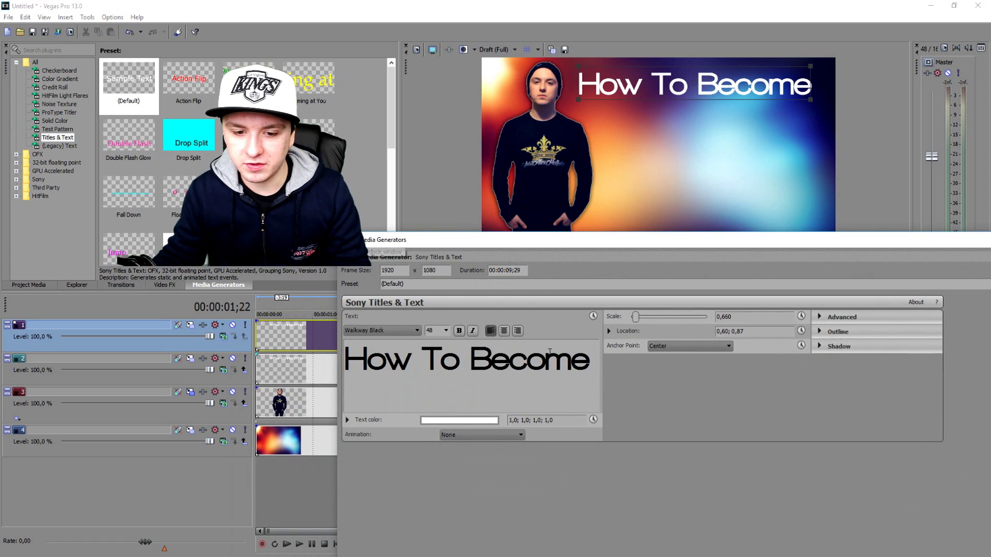
key("ctrl+a")
type("S")
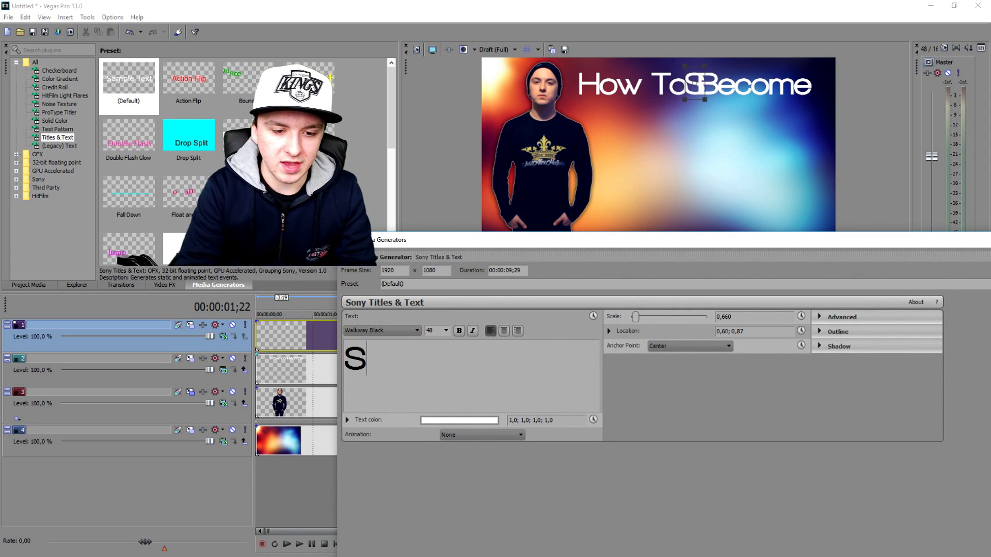
type("ponsored")
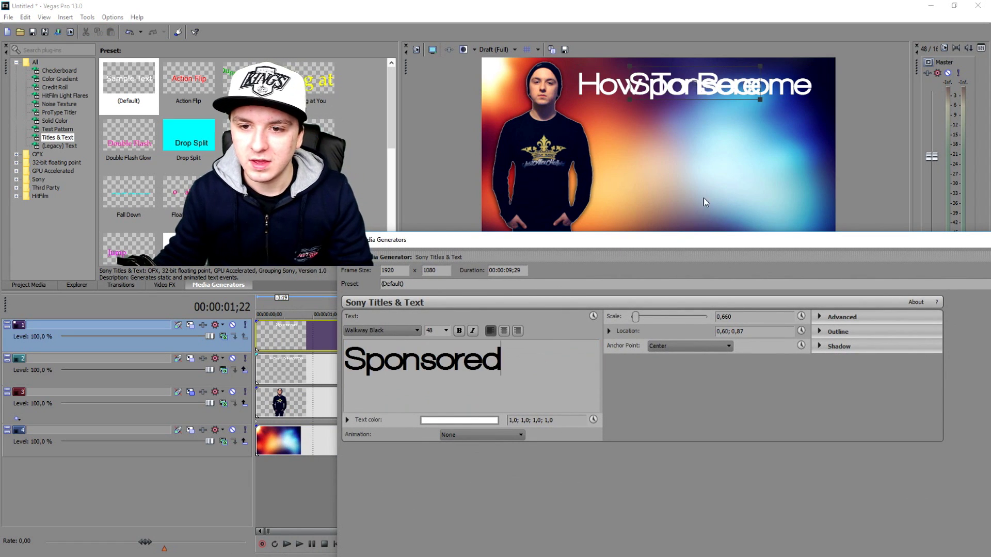
left_click_drag(762, 66, 736, 135)
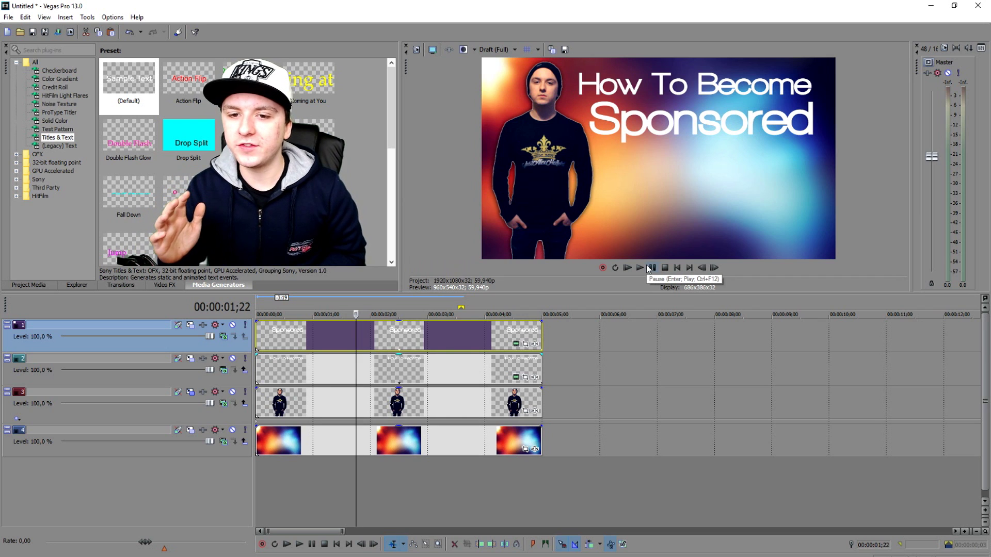
- Pause the preview playback
left_click(647, 266)
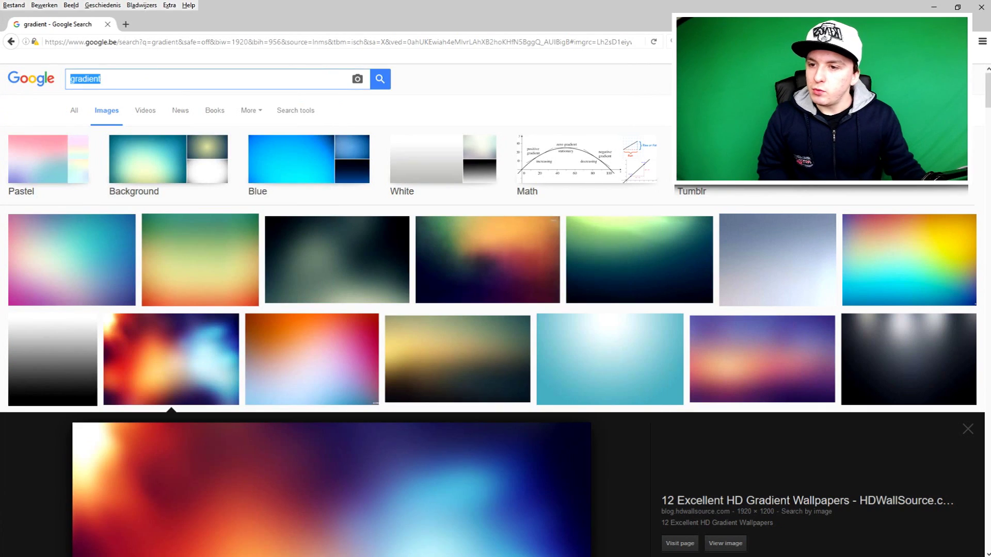
- Replace the search with 'youtube logo png' and run it in Google Images
key("BackSpace")
type("y")
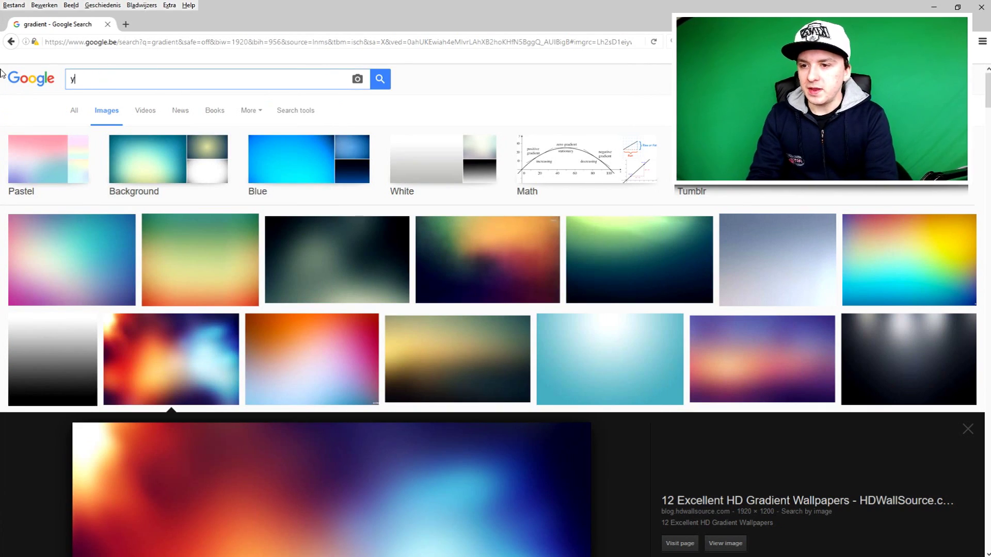
type("out")
key("BackSpace")
key("BackSpace")
key("BackSpace")
key("BackSpace")
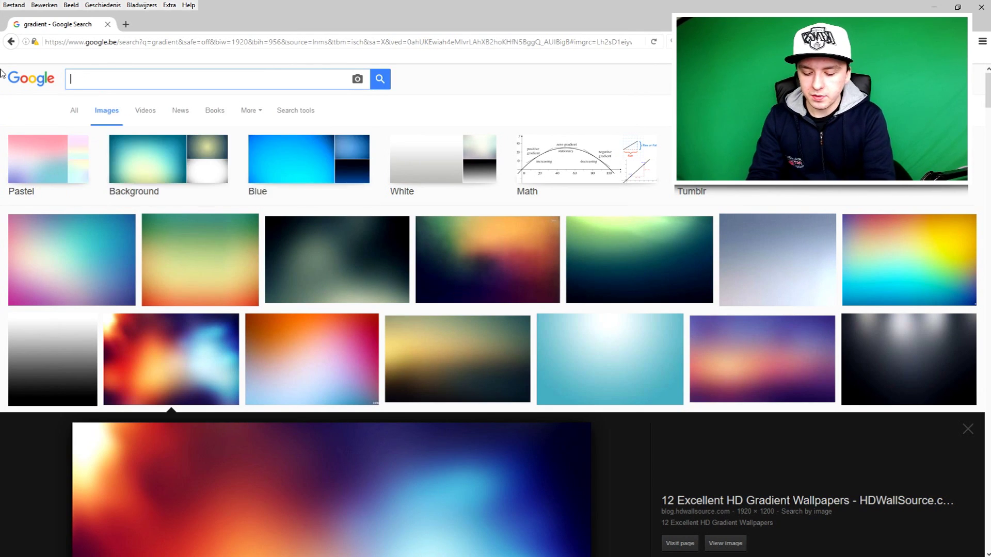
type("youtube lo")
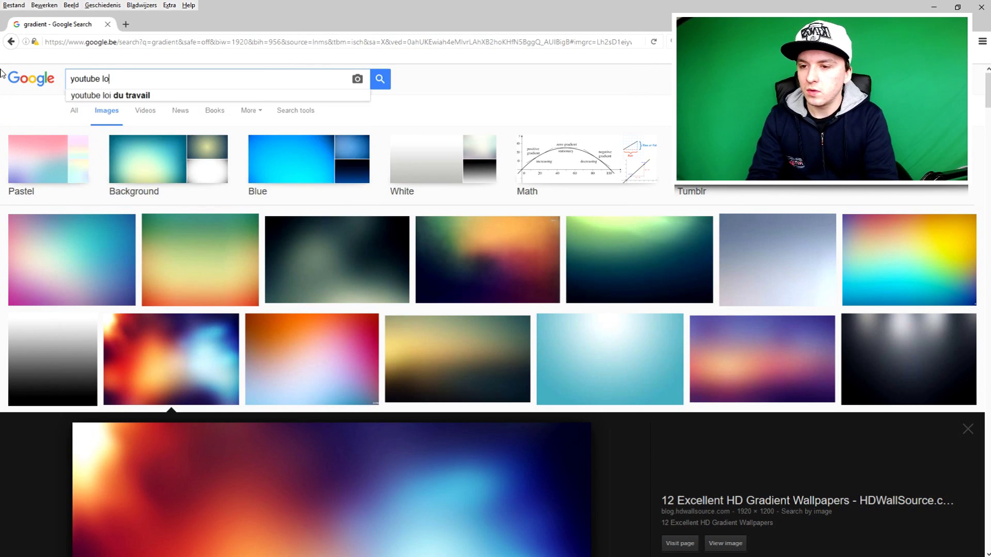
type("go png")
key("Return")
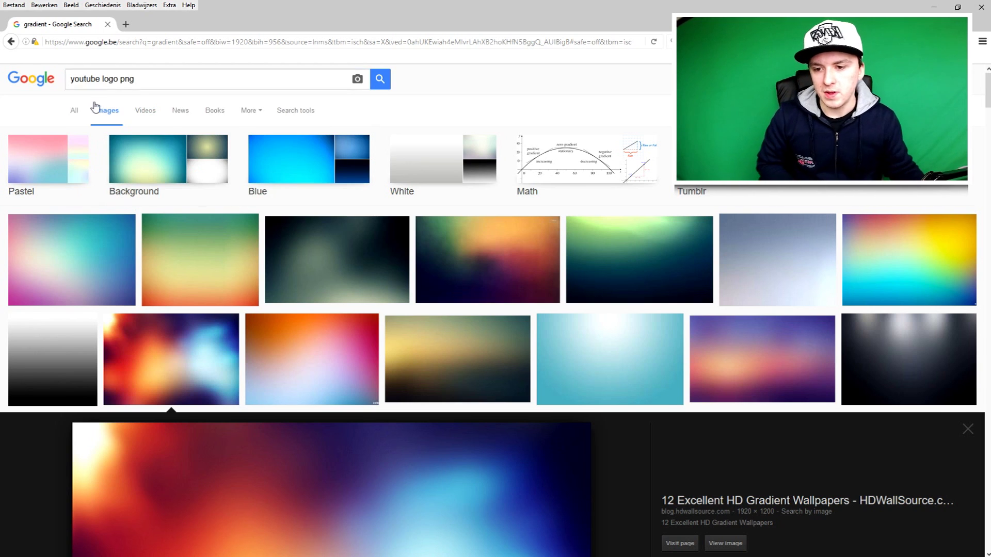
scroll(211, 195, "down", 2)
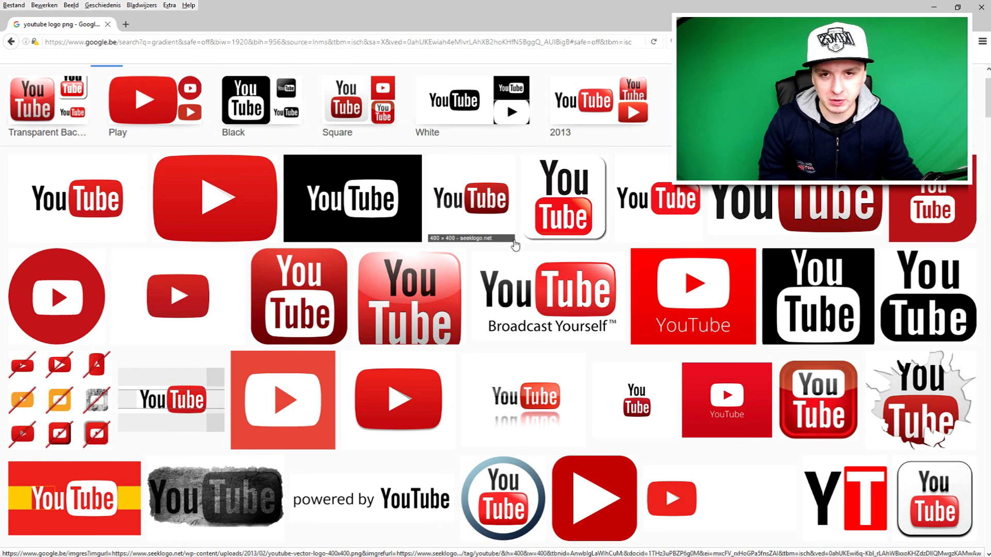
- Preview several YouTube logo results and pick the 'Downloads - YouTube' logo
left_click(490, 222)
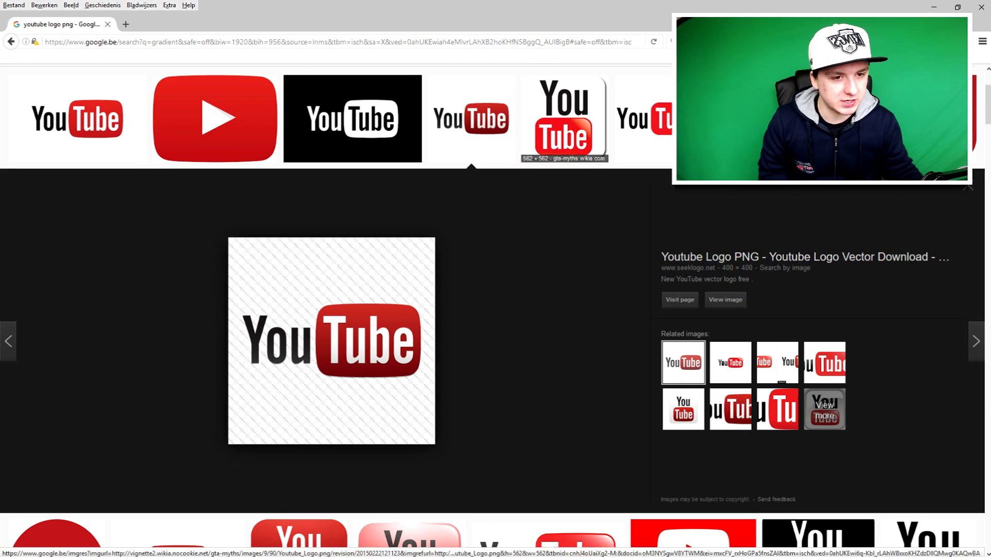
left_click(564, 149)
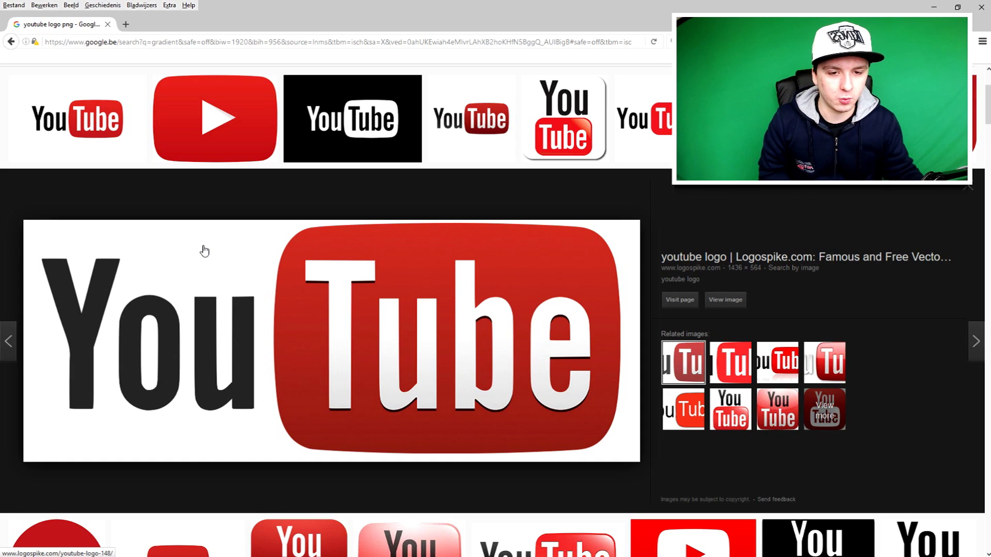
scroll(195, 232, "down", 6)
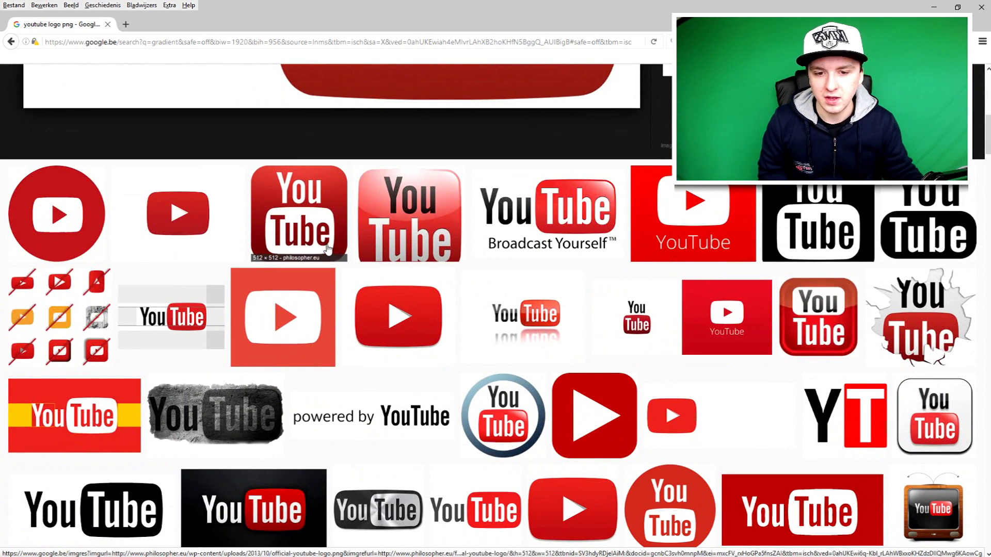
scroll(326, 248, "down", 3)
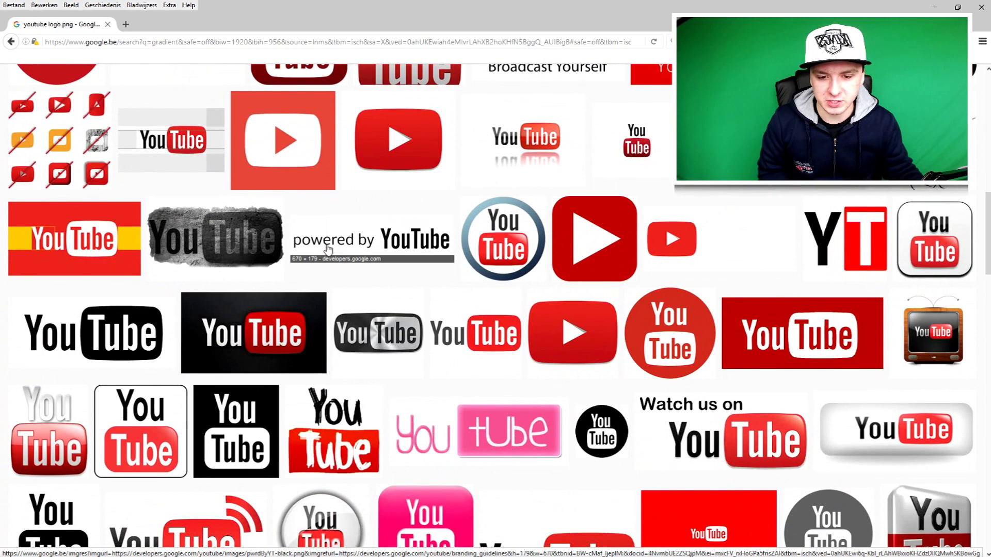
scroll(326, 248, "down", 5)
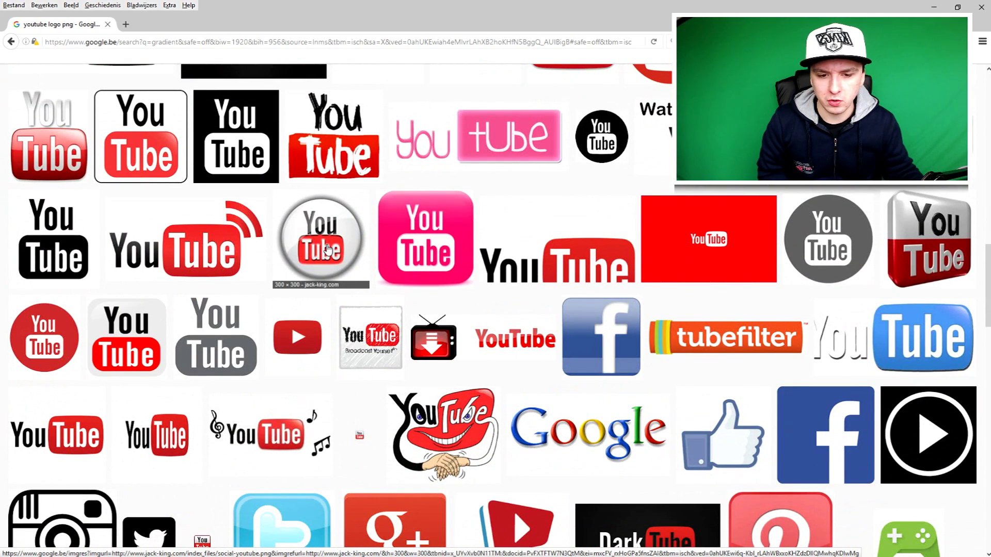
scroll(326, 248, "up", 5)
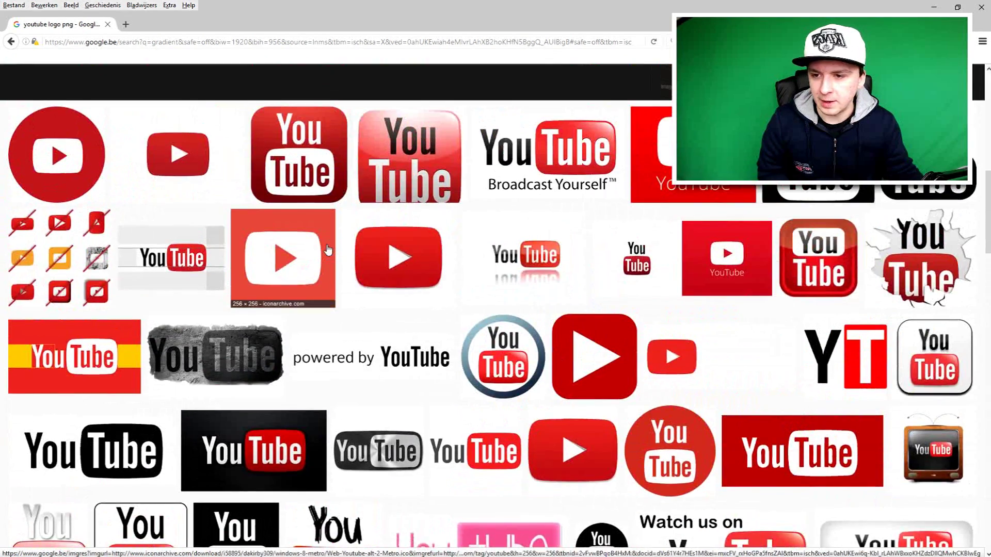
left_click(326, 249)
scroll(326, 248, "up", 5)
left_click(98, 263)
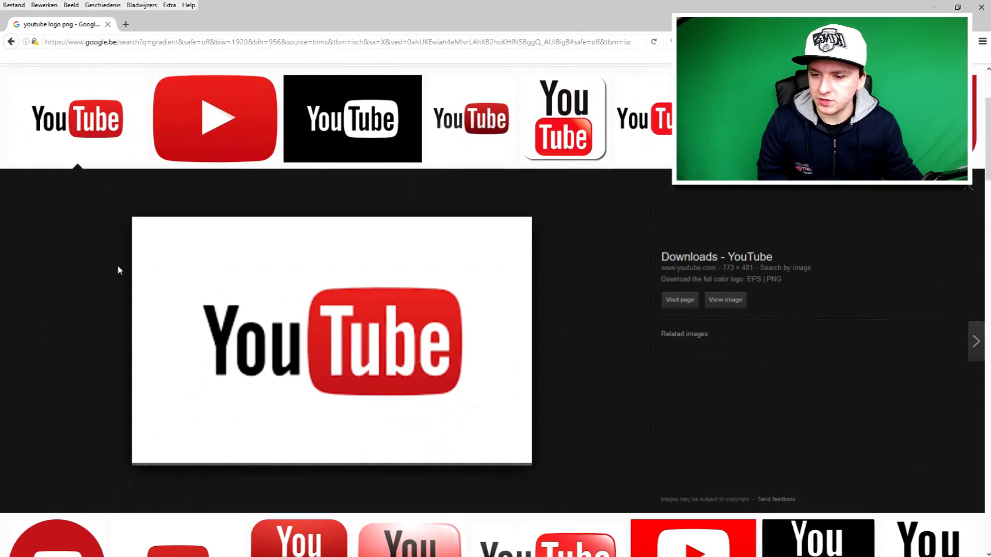
- Save the full-colour YouTube logo image to the computer
right_click(374, 321)
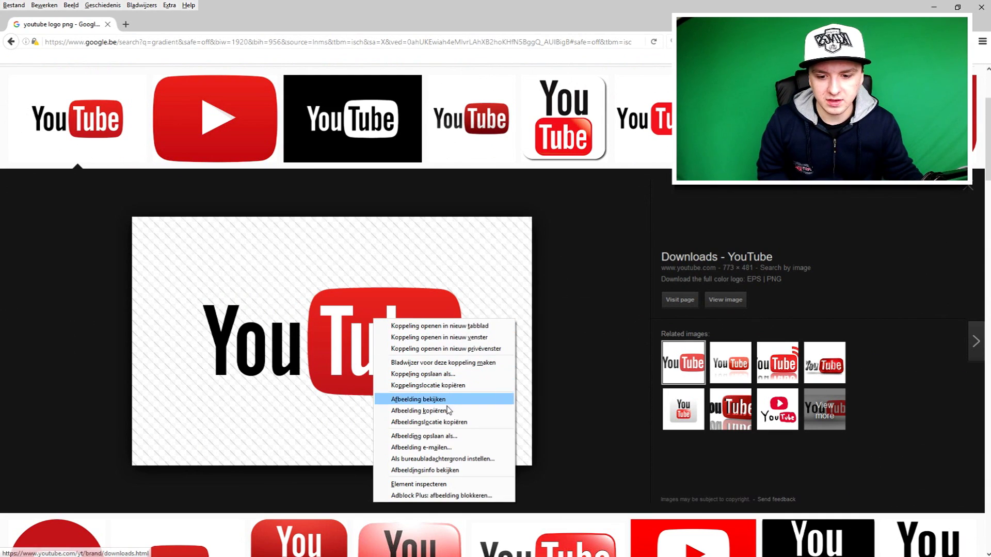
left_click(437, 438)
key("Return")
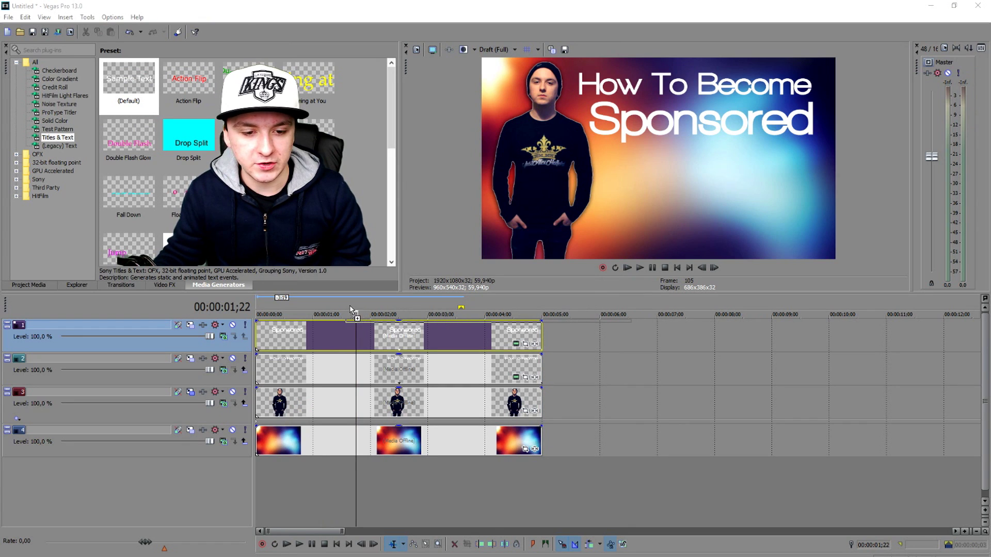
- Add the saved YouTube logo on a new top video track and open its Track Motion
left_click_drag(361, 308, 402, 327)
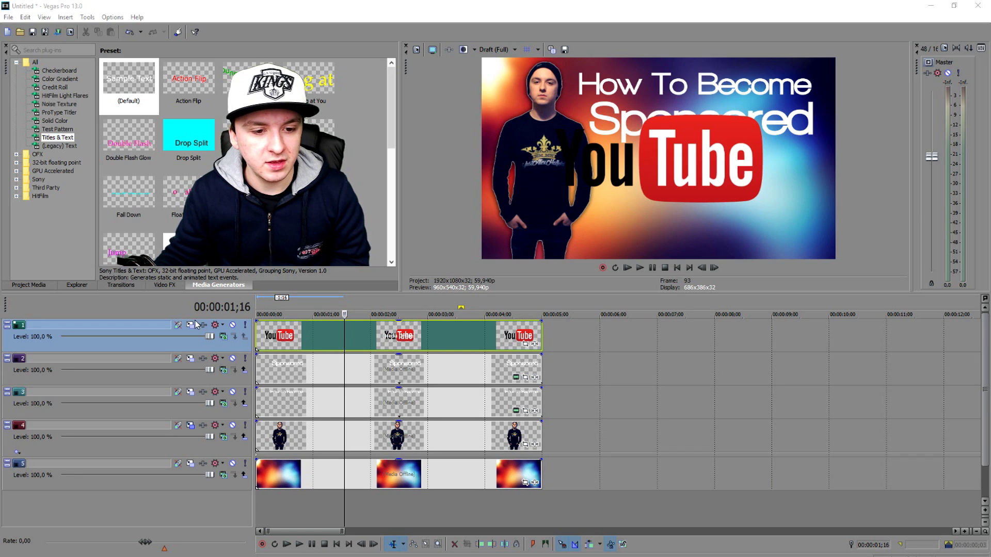
left_click(190, 325)
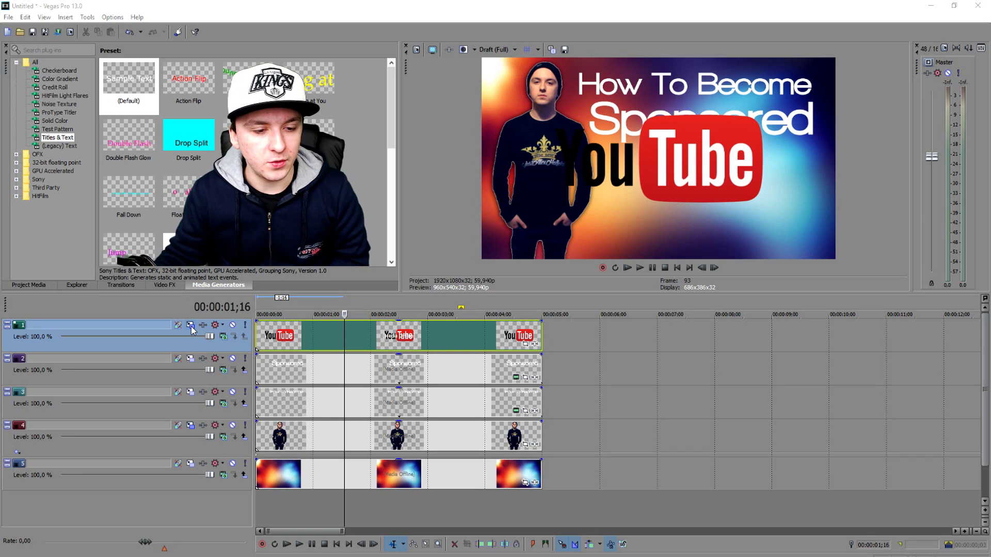
- Use Track Motion to shrink the YouTube logo and tuck it beneath 'Sponsored' at the lower right
left_click_drag(528, 307, 532, 304)
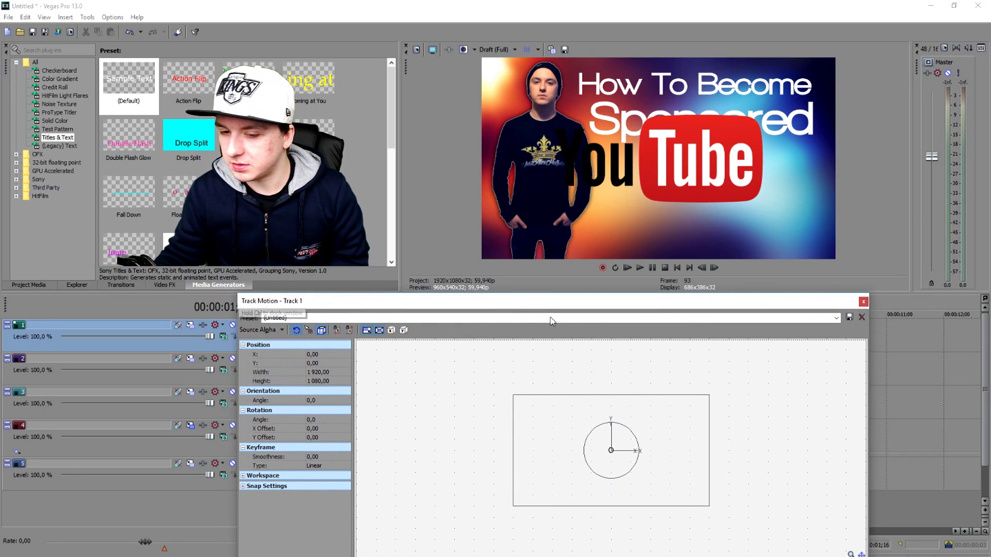
left_click_drag(708, 395, 698, 425)
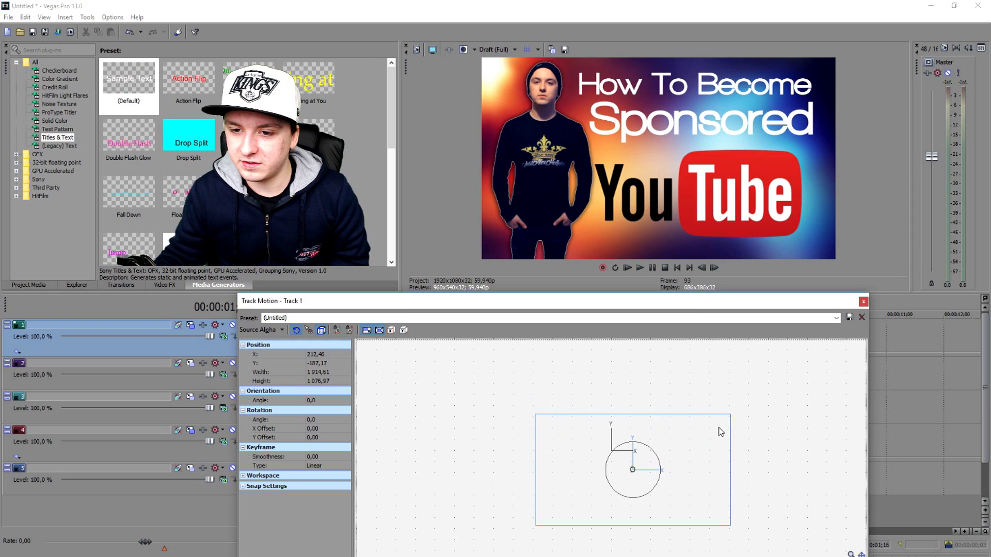
left_click_drag(718, 428, 722, 431)
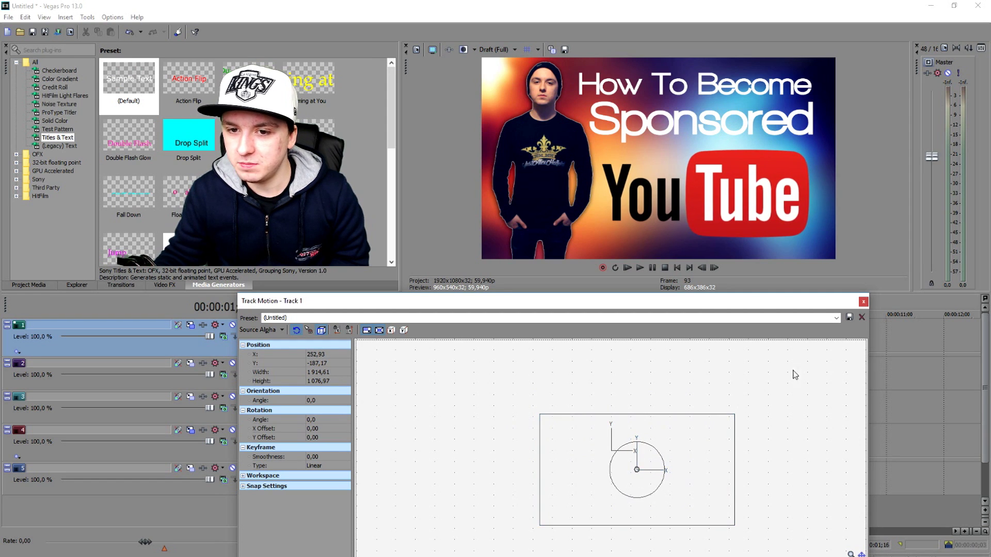
left_click(863, 302)
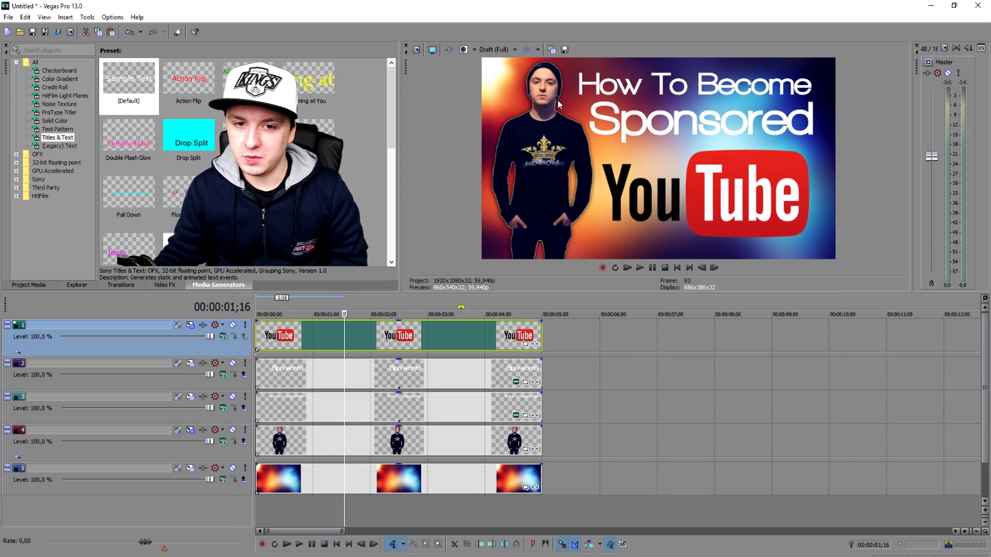